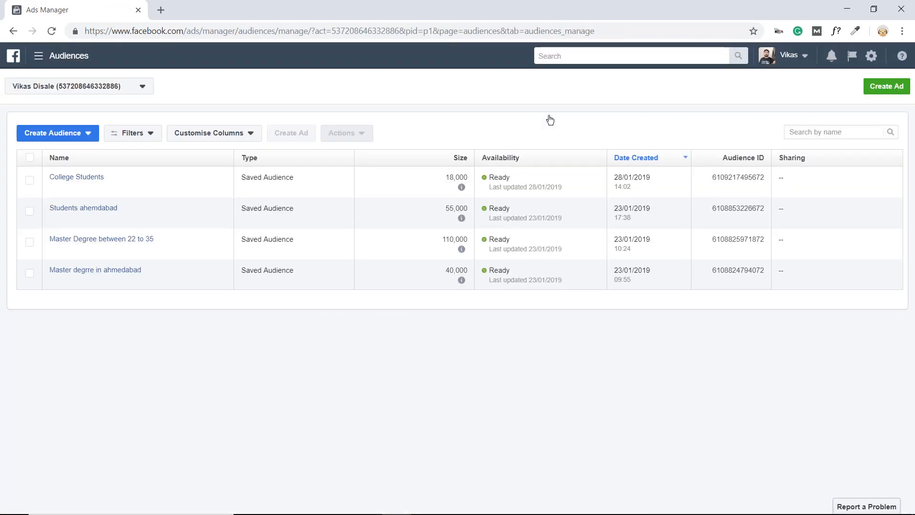
Switch to the Digital Deeksha ad account and start a custom audience based on website traffic.
click(129, 92)
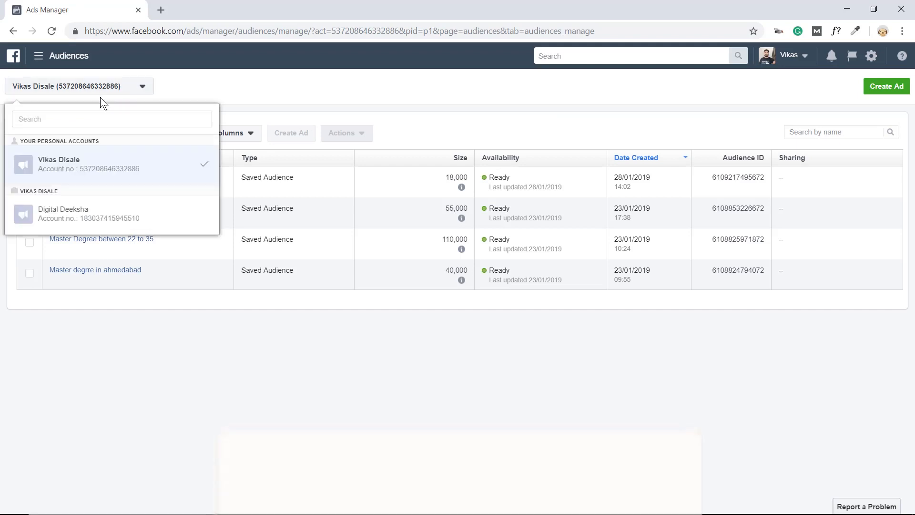
click(96, 220)
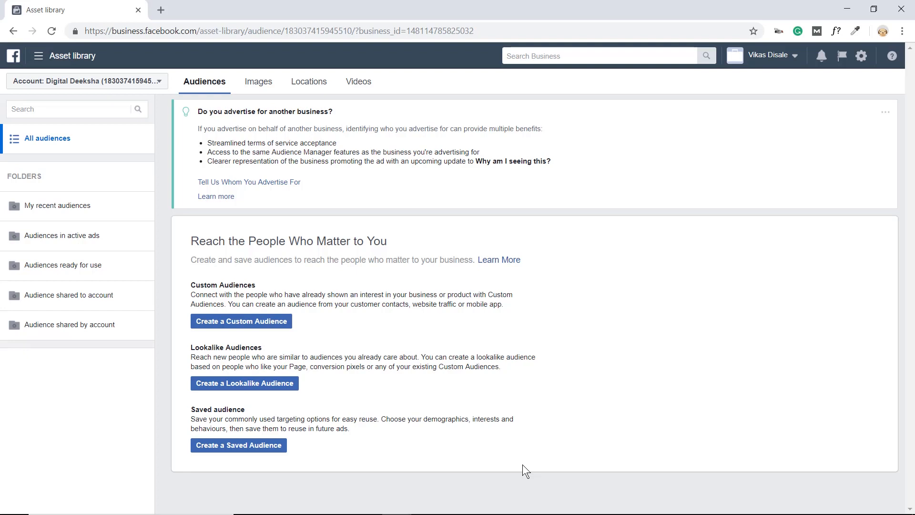
click(265, 322)
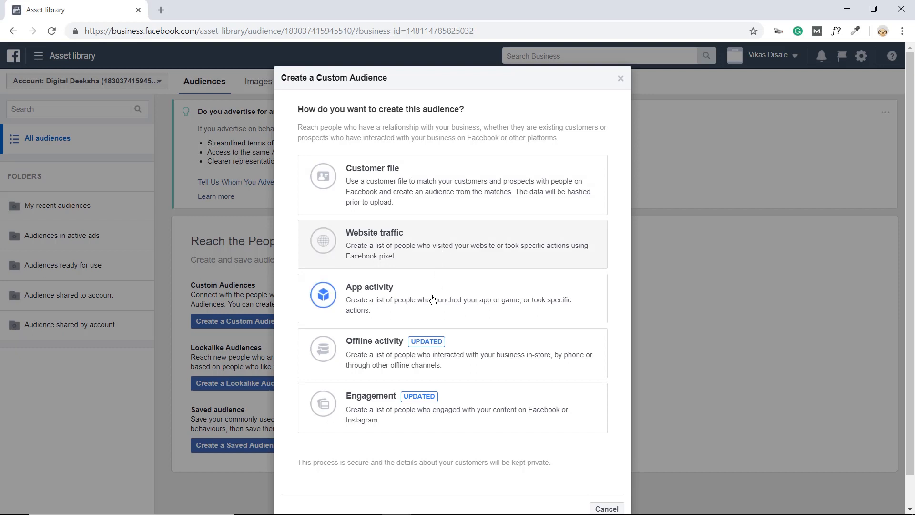
click(454, 246)
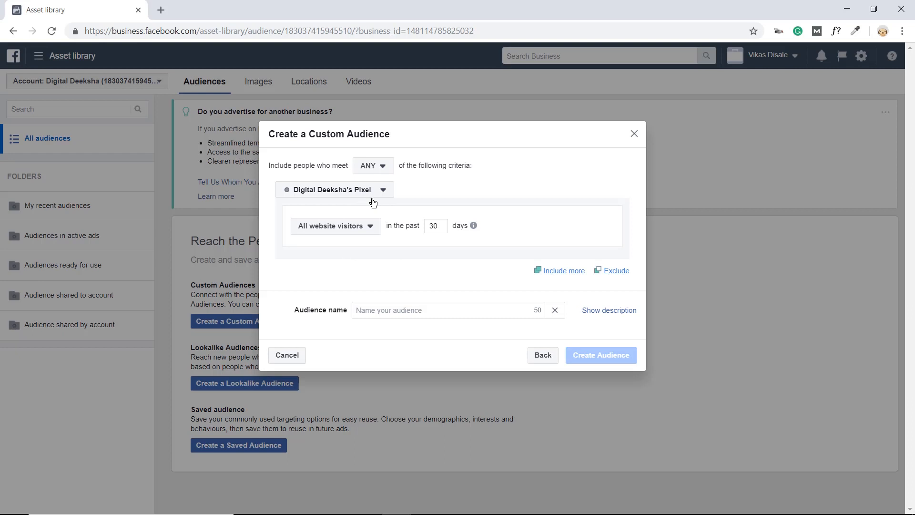
Try look-back periods of 90 and 180 days for all website visitors and restore 30 days.
double_click(439, 223)
text(90)
key(BackSpace)
key(BackSpace)
text(180)
key(BackSpace)
key(BackSpace)
key(BackSpace)
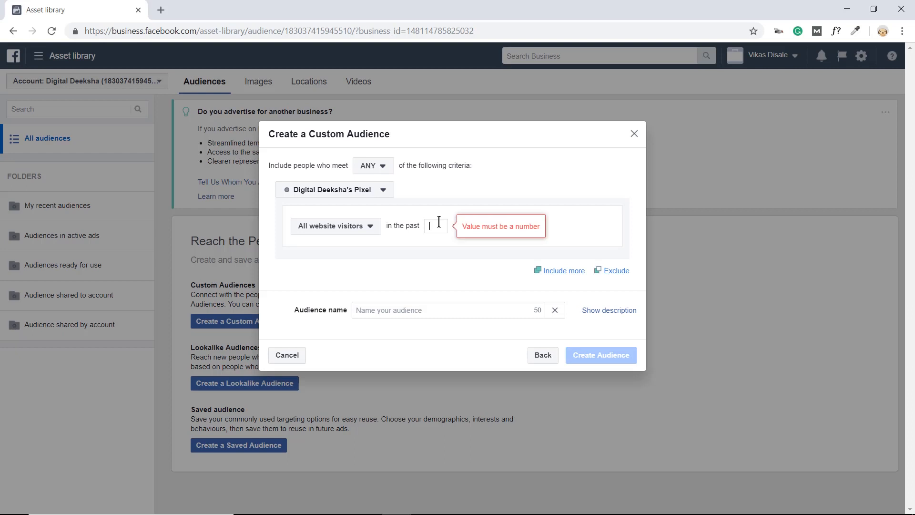
text(30)
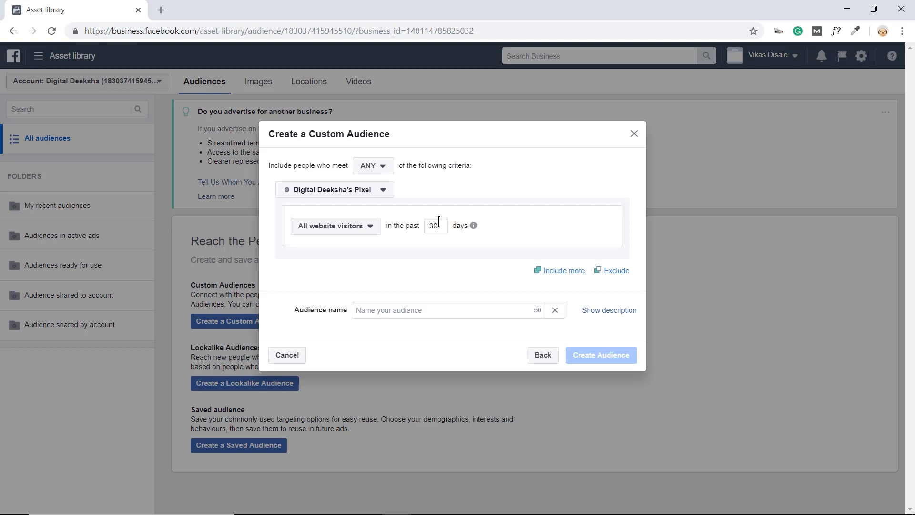
Name the audience "Digital Deeksha All Visitors" and create it.
click(391, 315)
text(Digital De)
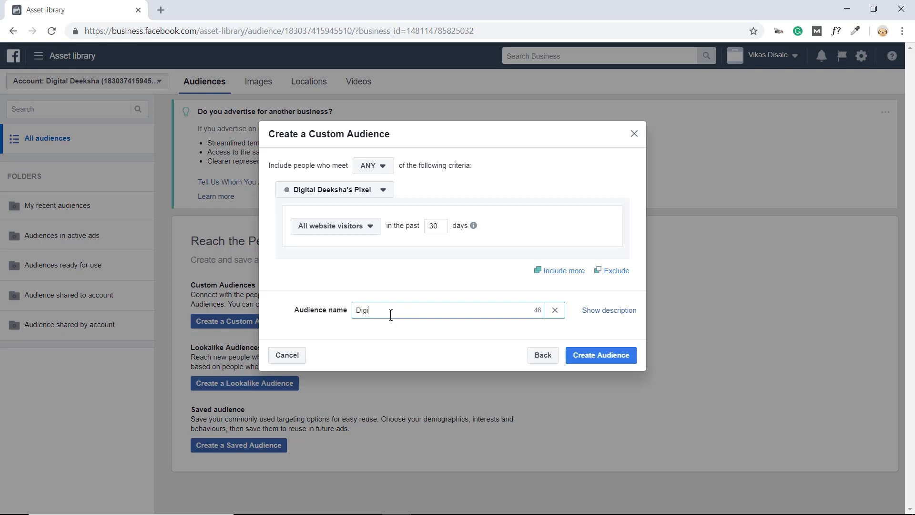
text(eksha All Visitors)
click(615, 360)
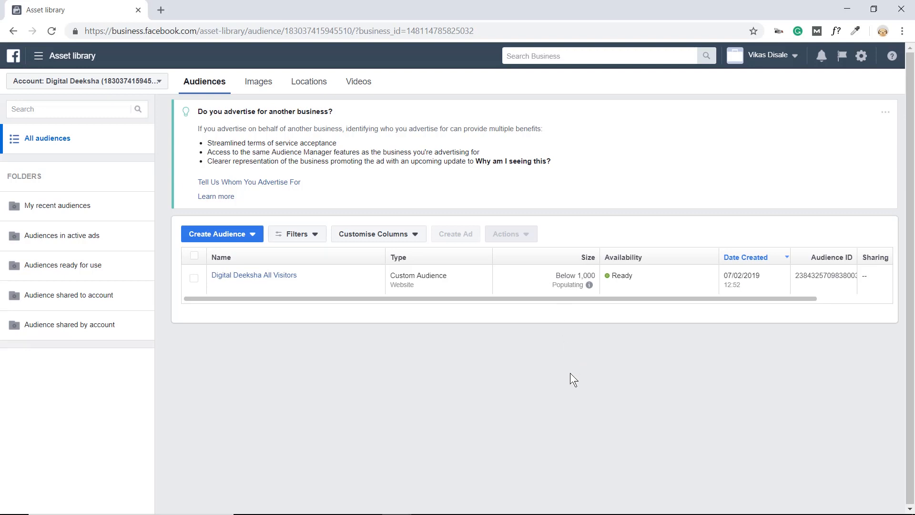
Start another website traffic custom audience that includes people who visited specific web pages.
click(212, 234)
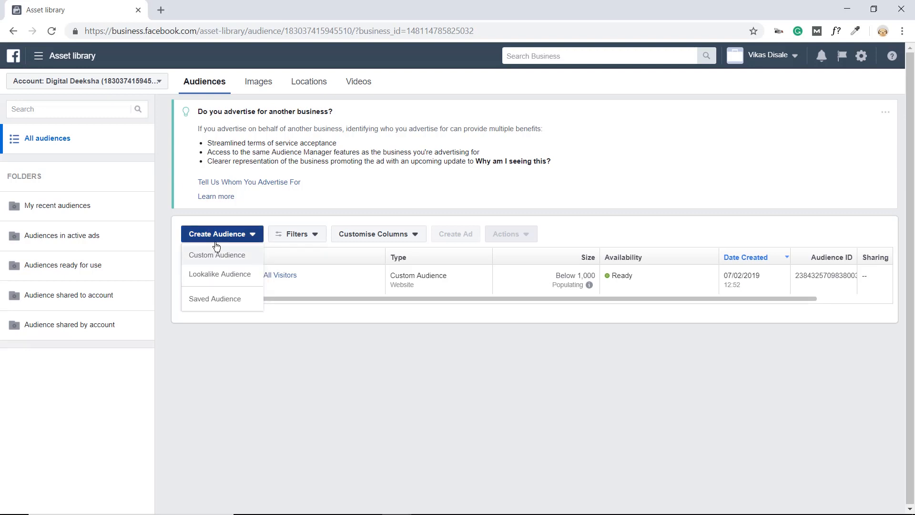
click(226, 264)
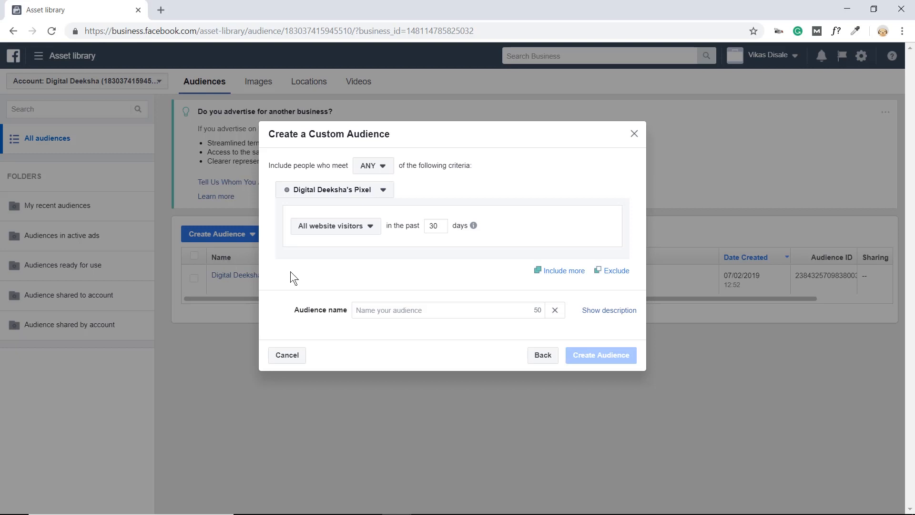
click(328, 228)
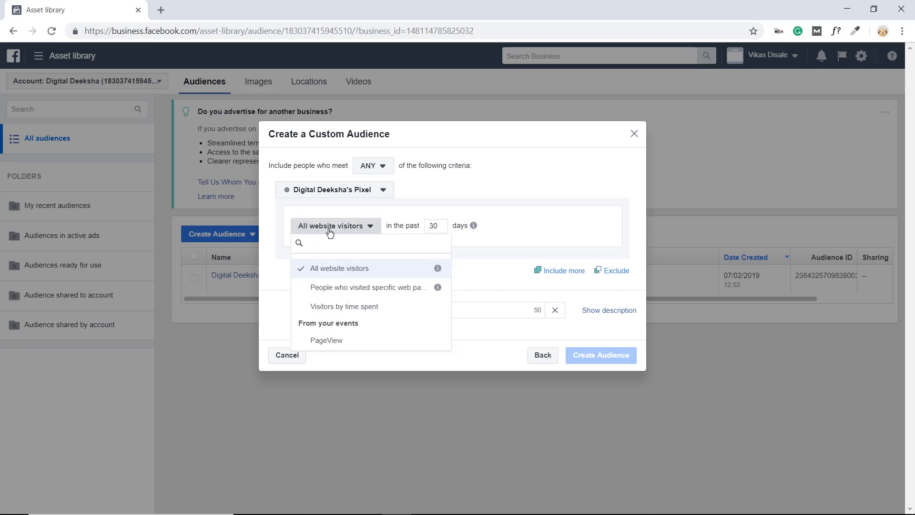
click(359, 287)
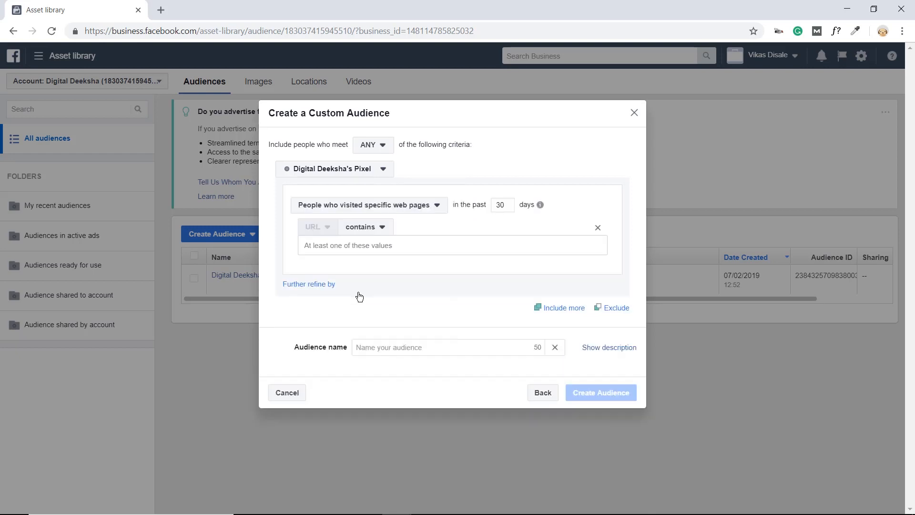
Set the page rule to URL equals digitaldeeksha.com/digital-marketing-course-in-ahmedabad.
double_click(507, 205)
click(360, 228)
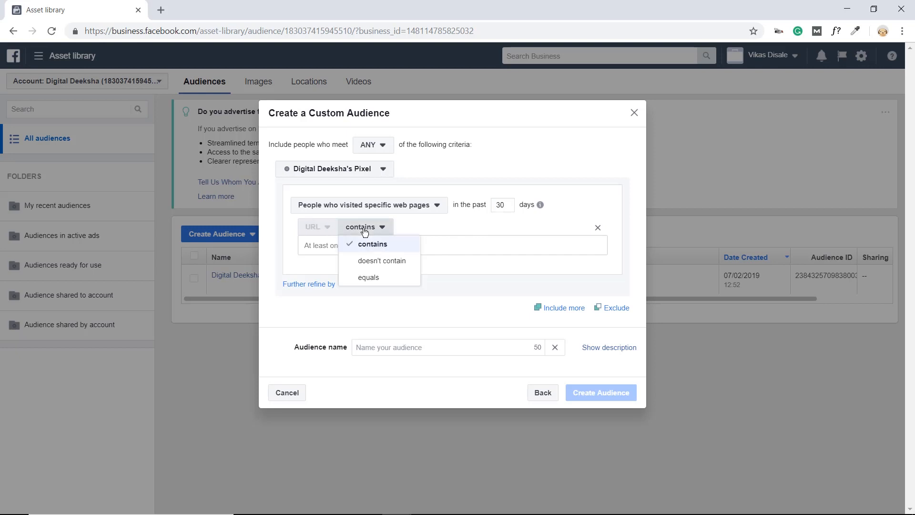
click(392, 278)
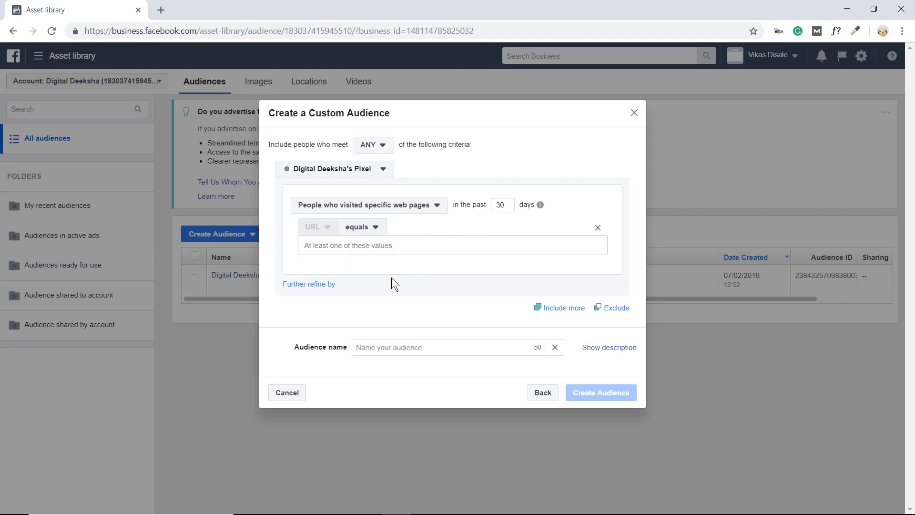
click(358, 244)
text(digitaldeeksha.com/digital-marketing-course-in-ahmedabad)
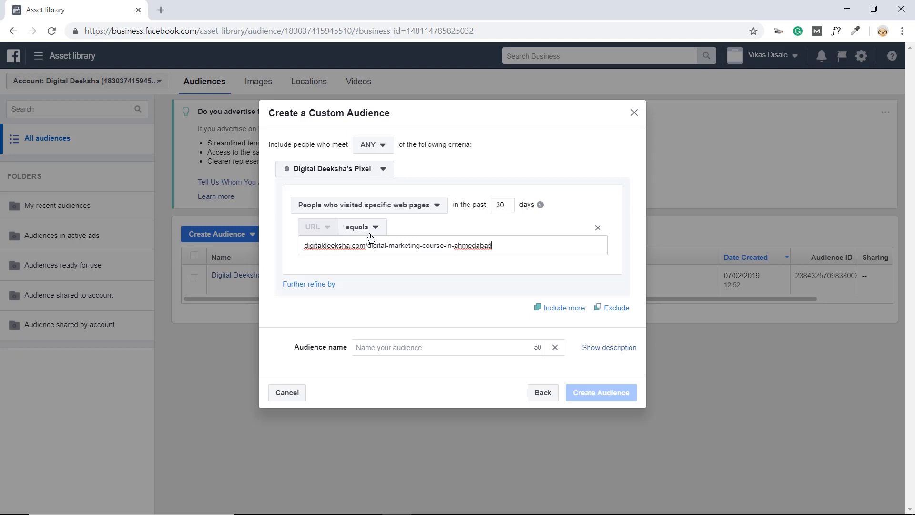
Name the audience "D< Course", keep the URL condition on equals, and create the audience.
click(442, 349)
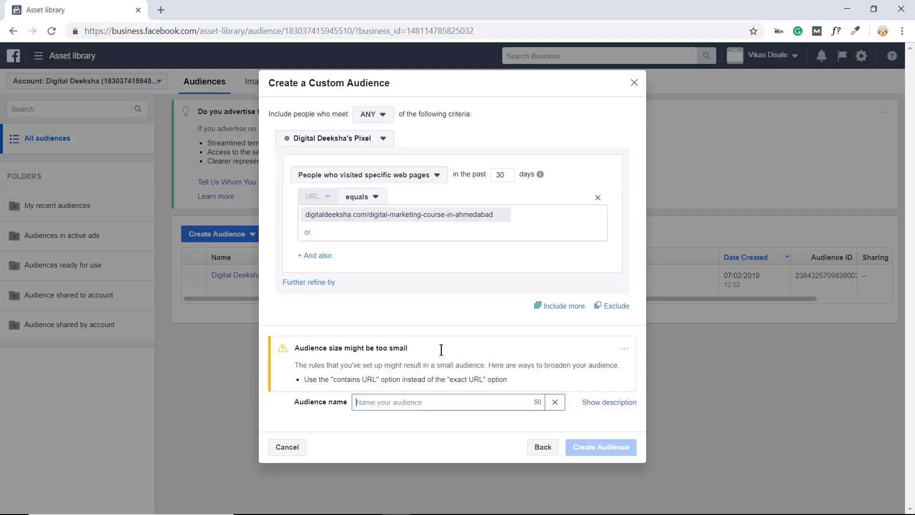
text(D< Course)
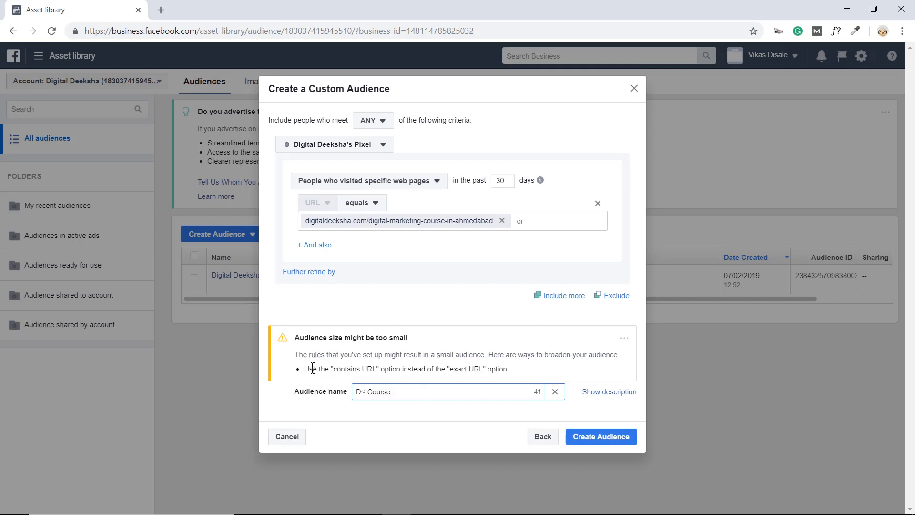
click(362, 206)
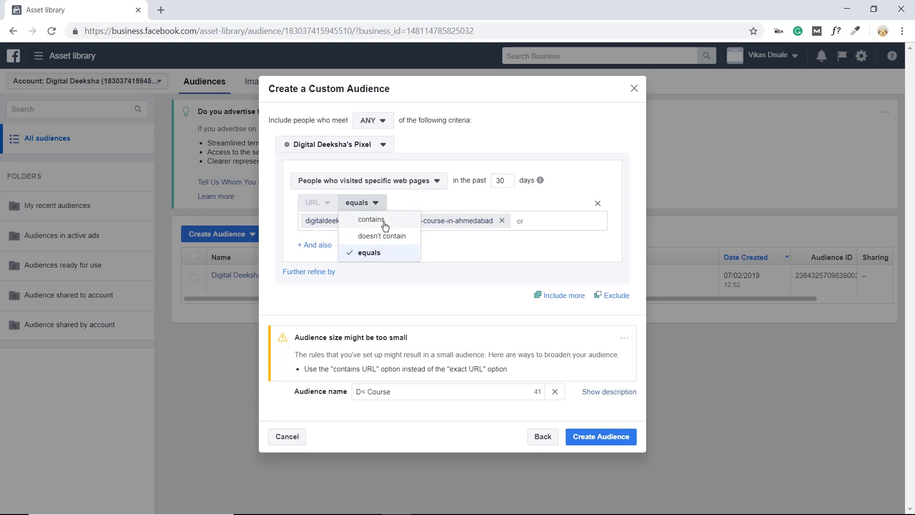
click(381, 254)
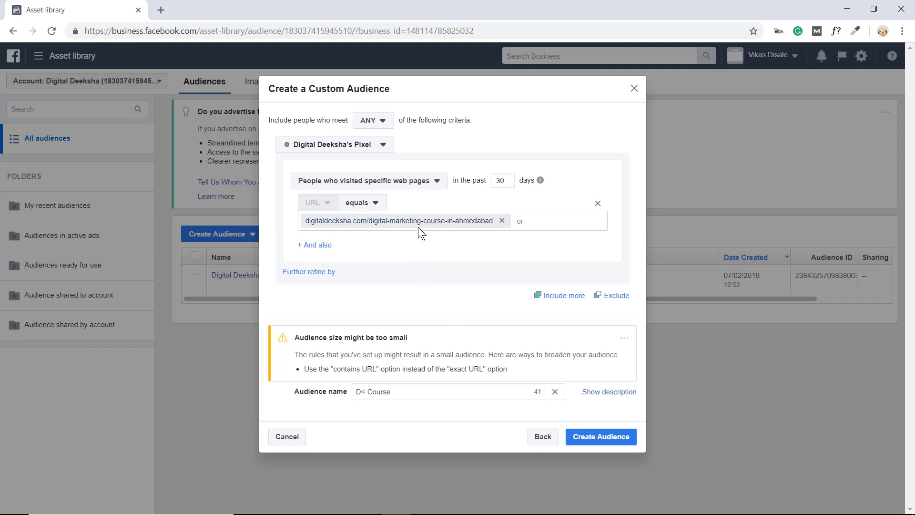
click(609, 436)
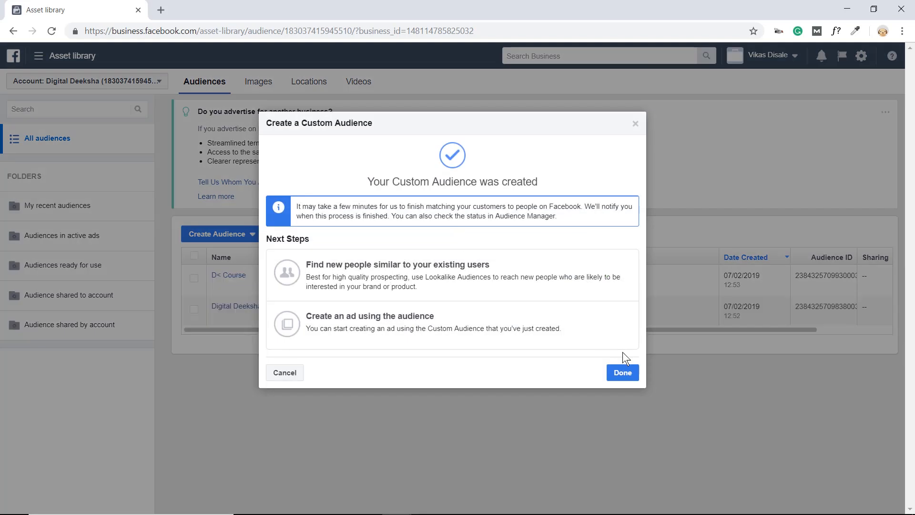
click(622, 372)
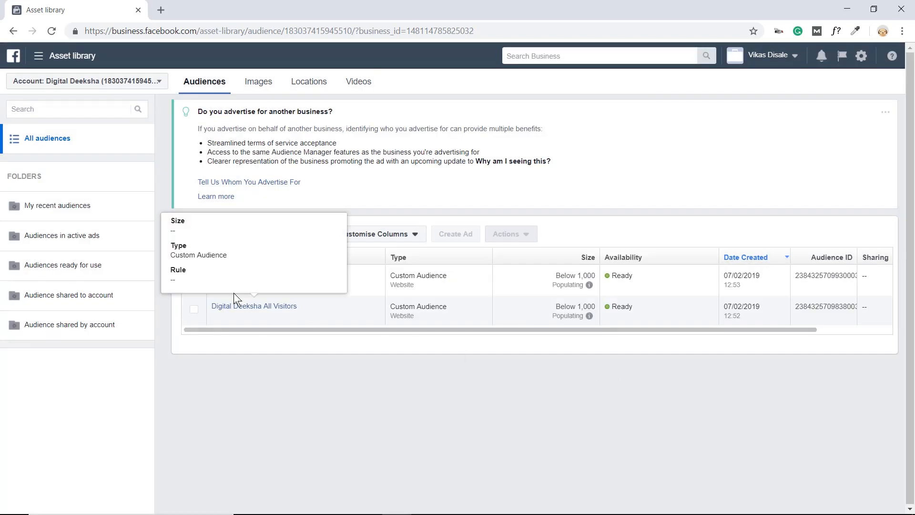
mouse_move(223, 277)
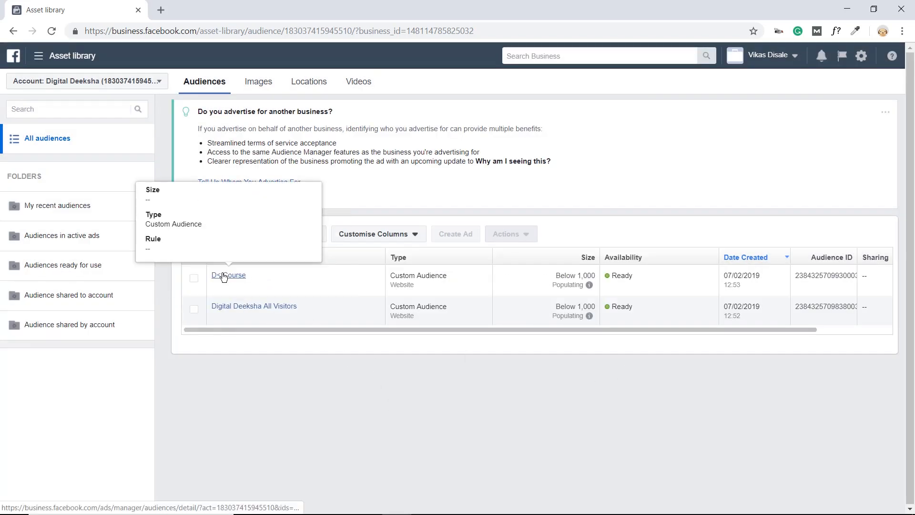